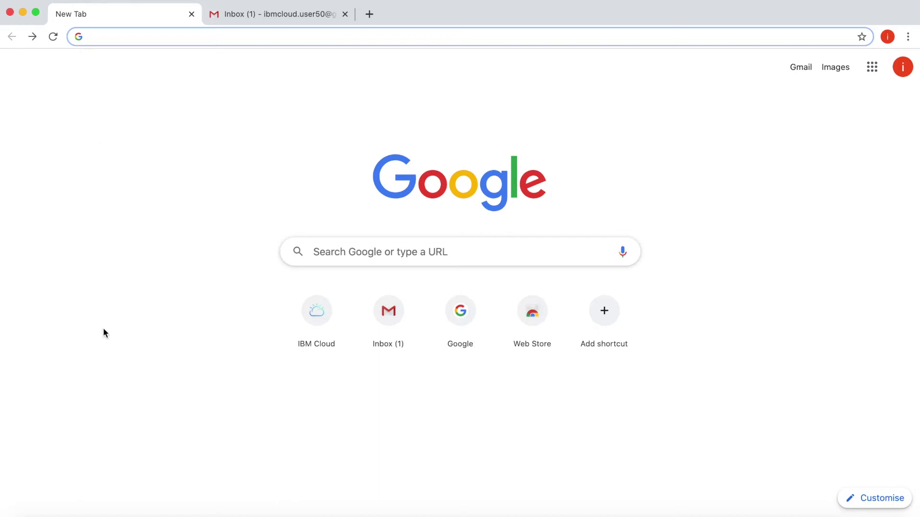
- Look over the Gmail inbox, then return to the blank Google new tab page
left_click(275, 20)
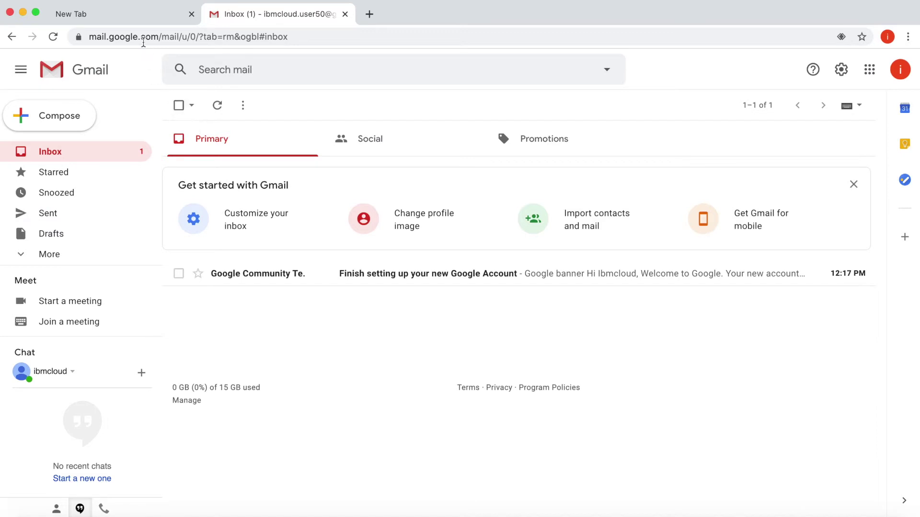
left_click(137, 17)
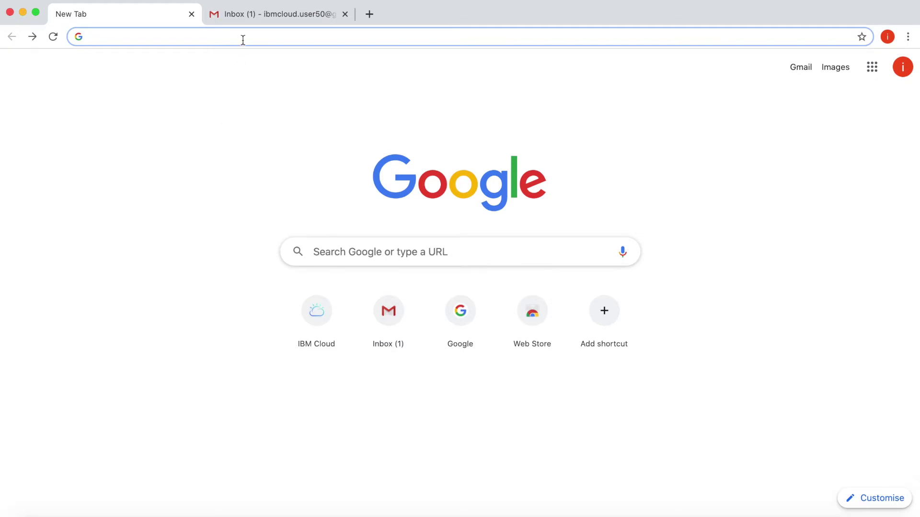
- Go to cloud.ibm.com and start creating a new IBM Cloud account
type("clou")
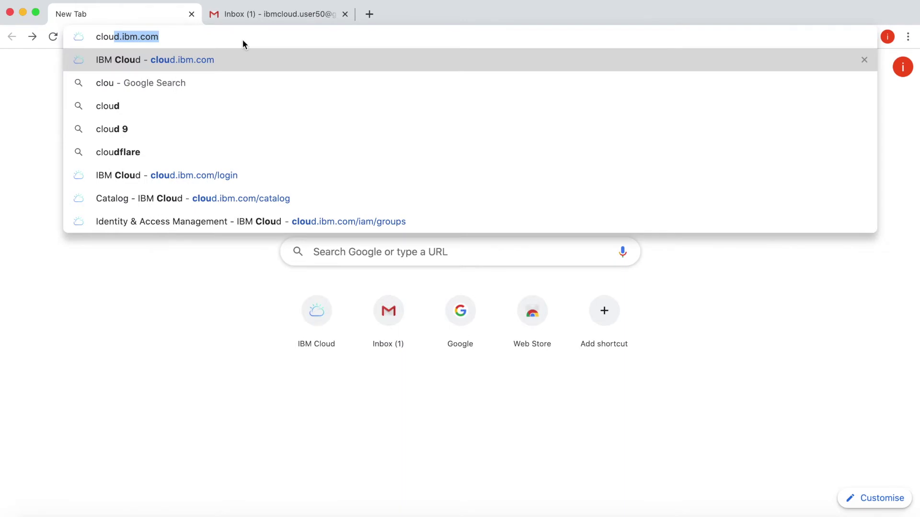
type("d.ibm.com/login")
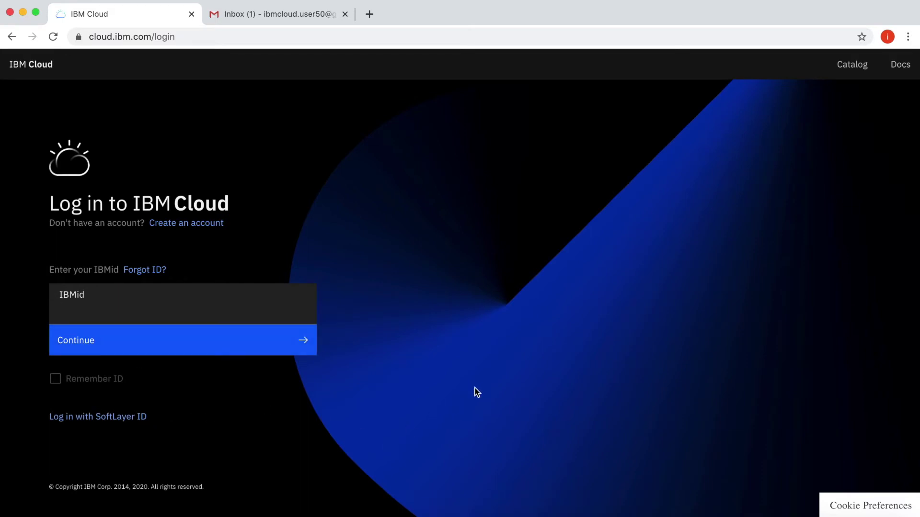
left_click(190, 228)
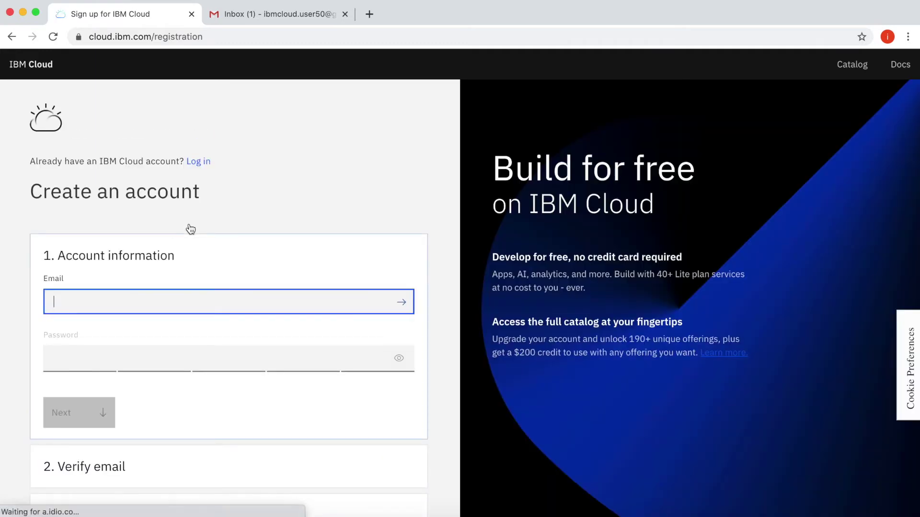
- Register with the Gmail address and a password, then check Gmail for the verification email
scroll(191, 229, "down", 4)
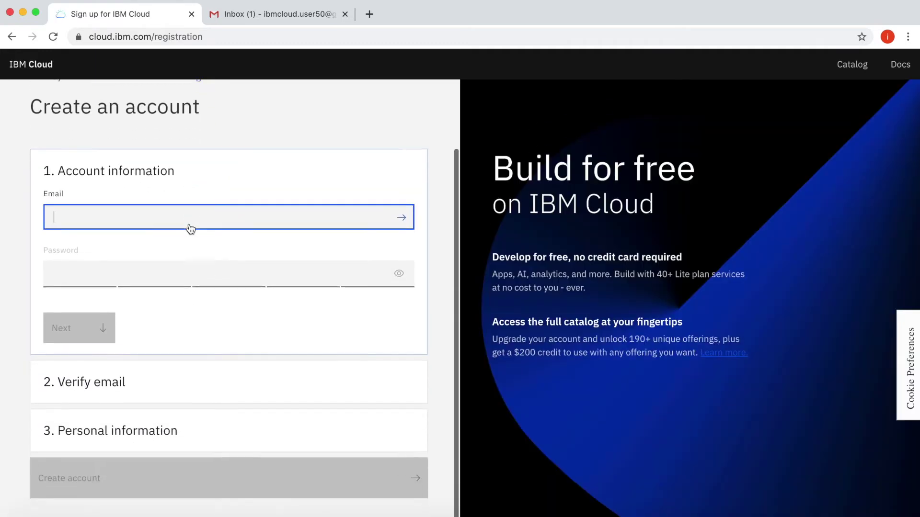
scroll(189, 229, "up", 3)
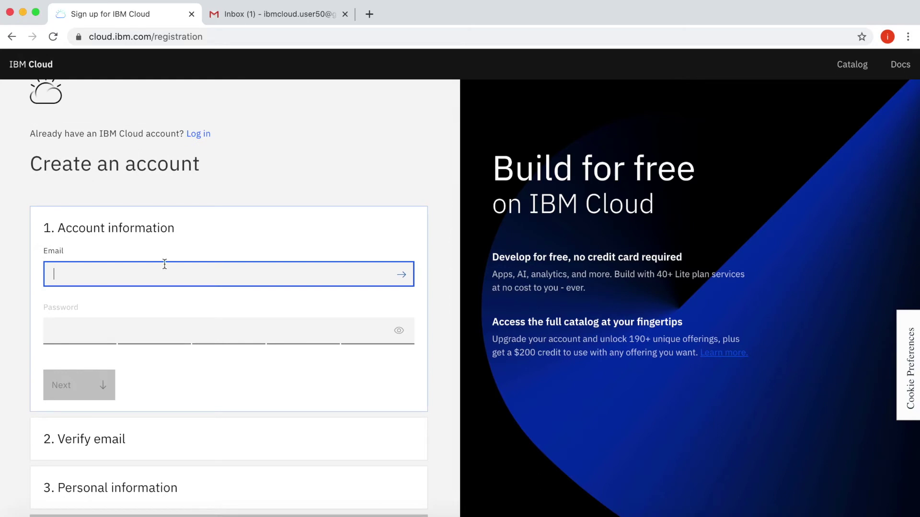
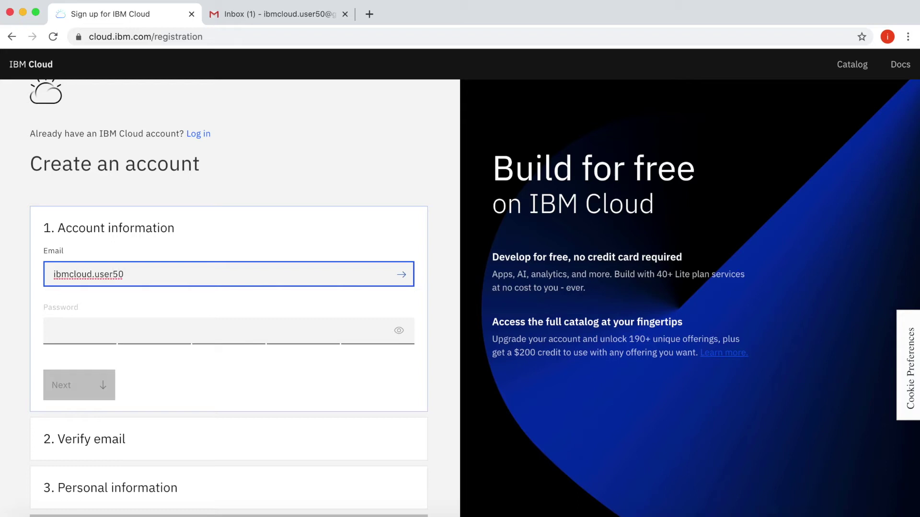
left_click(173, 333)
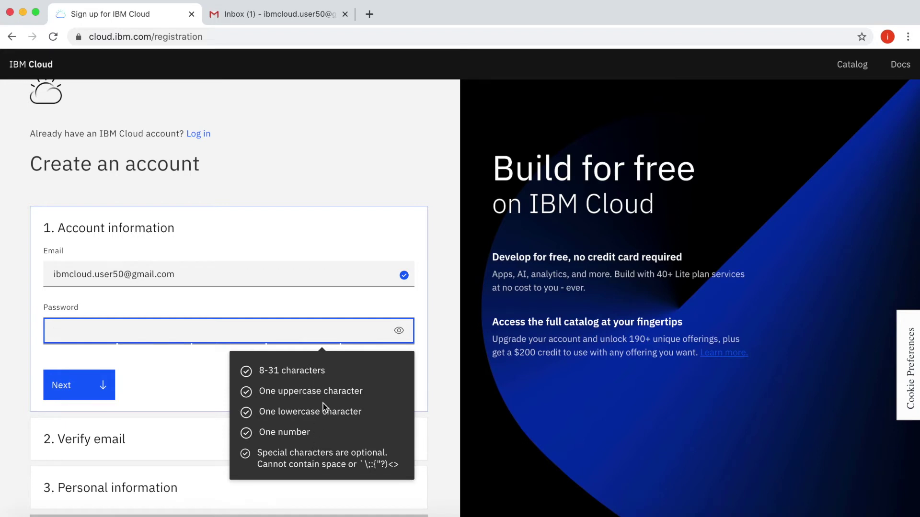
type("1ab")
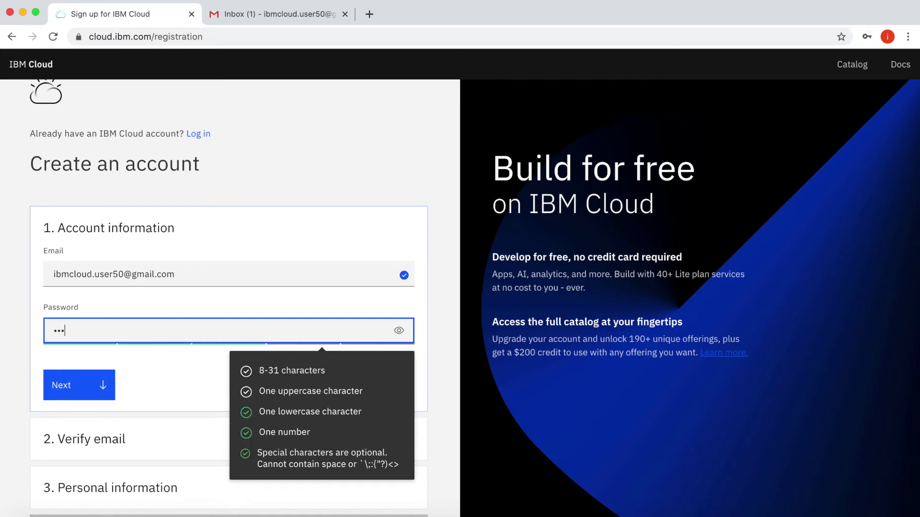
type("••••••••••••••••••••••")
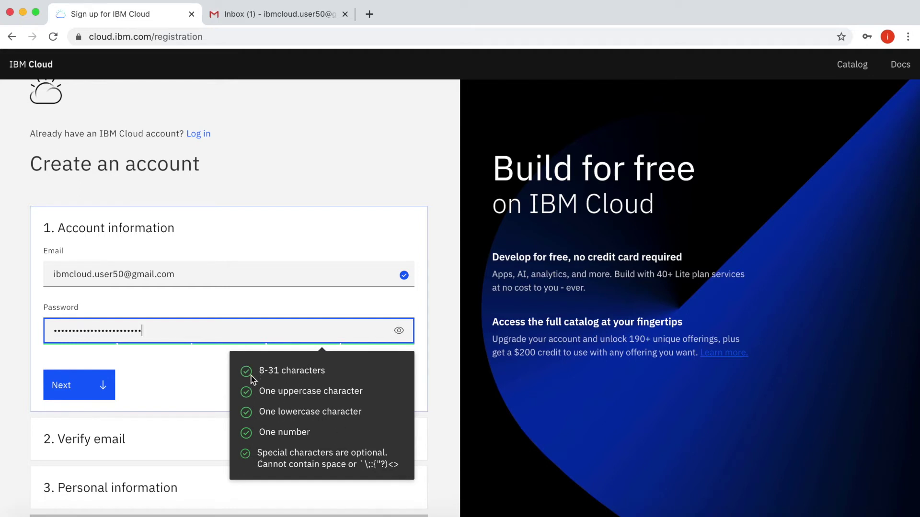
left_click(97, 384)
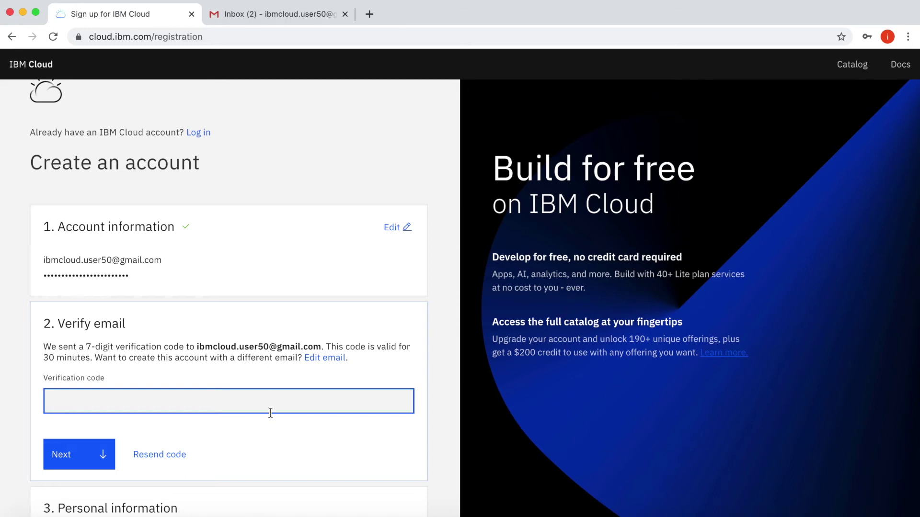
left_click(274, 19)
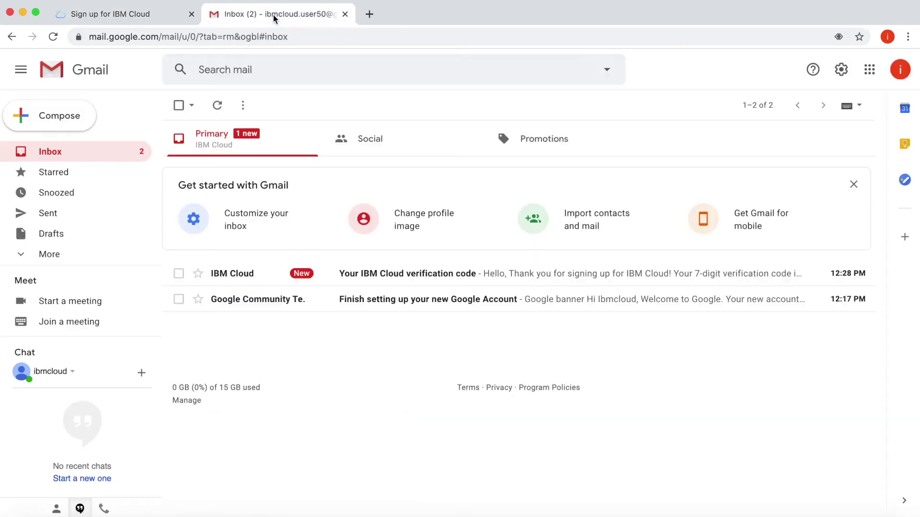
- Copy the seven-digit code from the IBM Cloud verification email and paste it into registration
left_click(245, 276)
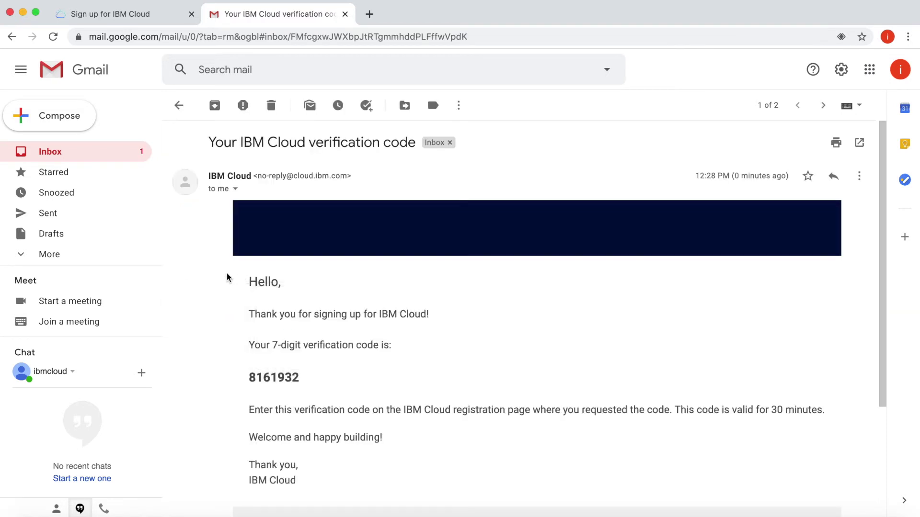
mouse_move(303, 378)
left_mouse_down()
mouse_move(252, 378)
mouse_move(304, 378)
left_mouse_up()
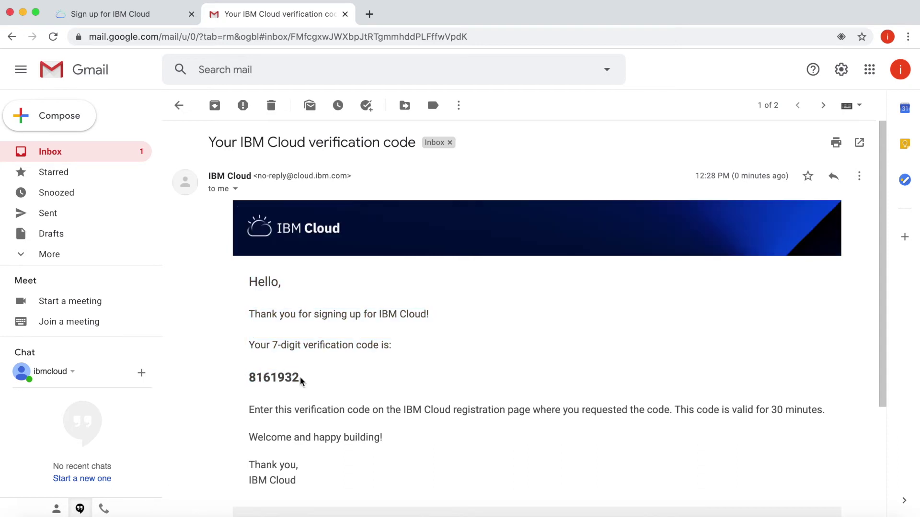
double_click(267, 377)
key("super+c")
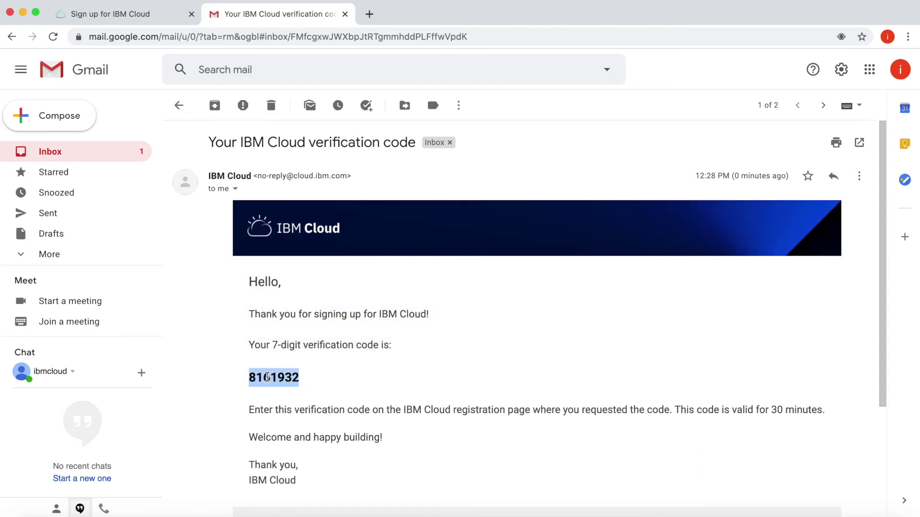
left_click(139, 14)
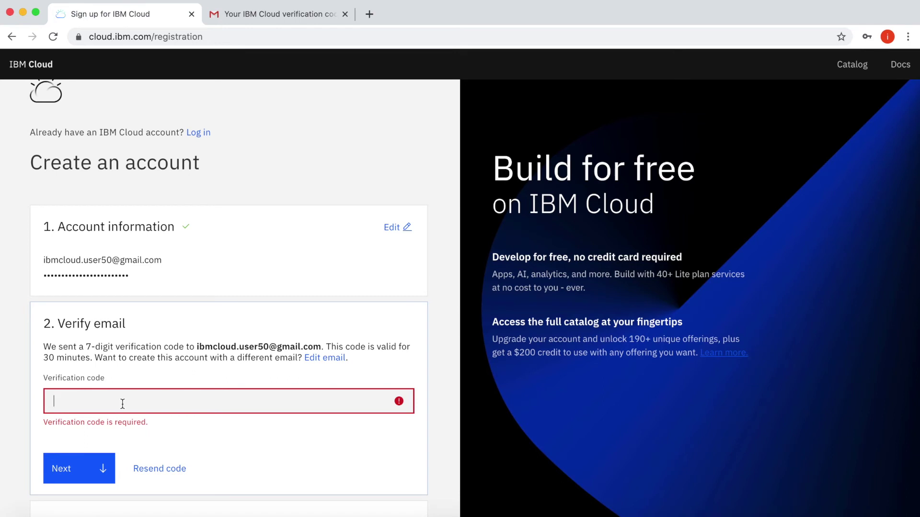
key("super+v")
- Submit the verification code and enter the account holder's first and last name
left_click(89, 454)
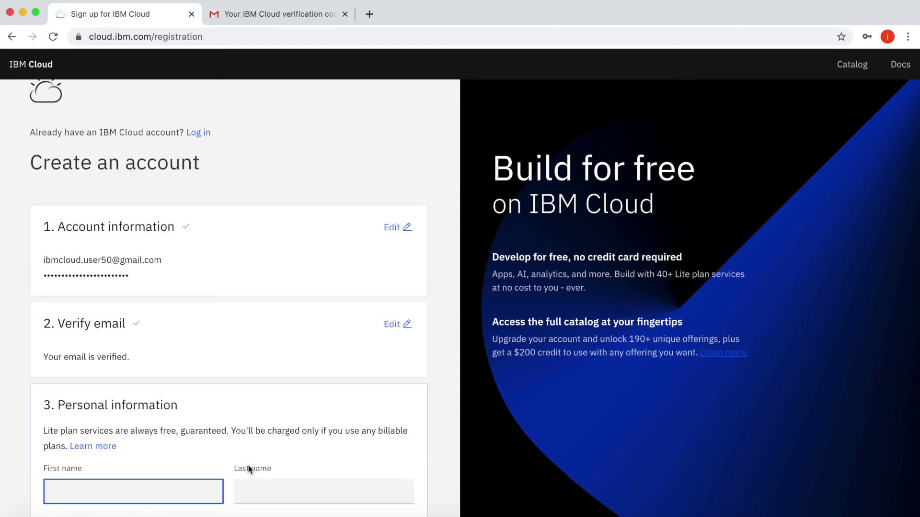
scroll(249, 469, "down", 5)
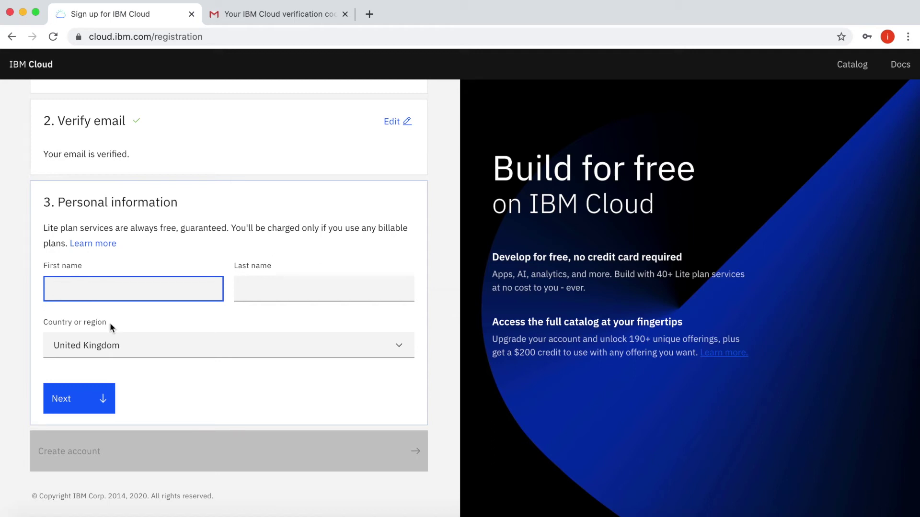
type("IBM")
key("BackSpace")
type("M C")
key("BackSpace")
key("BackSpace")
type("Cloud")
key("Tab")
type("User")
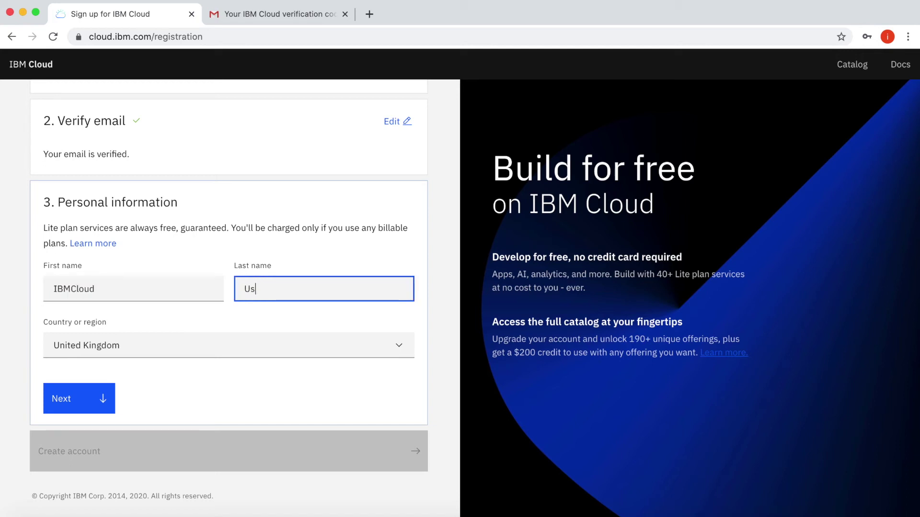
- Keep United Kingdom as the country and submit the personal information
left_click(168, 346)
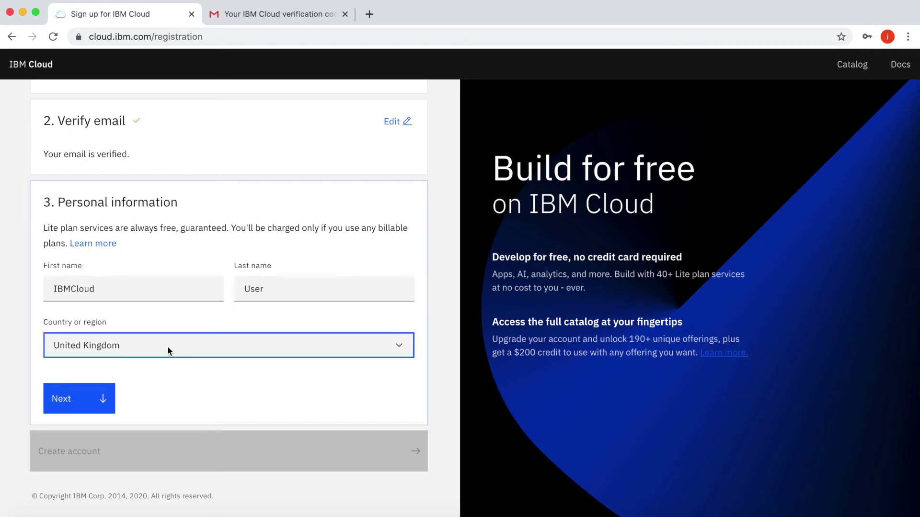
left_click(169, 351)
scroll(144, 383, "down", 1)
left_click(98, 374)
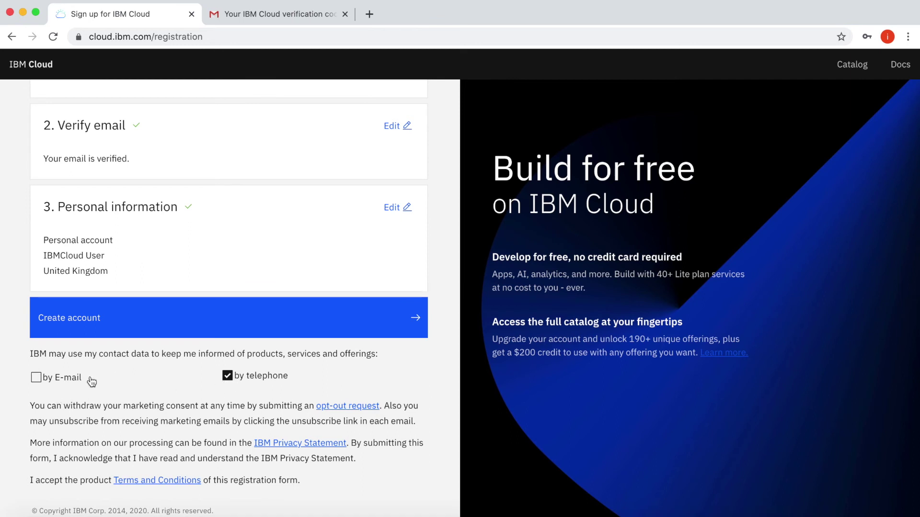
- Leave both marketing-consent boxes unchecked and create the IBM Cloud account
left_click(226, 376)
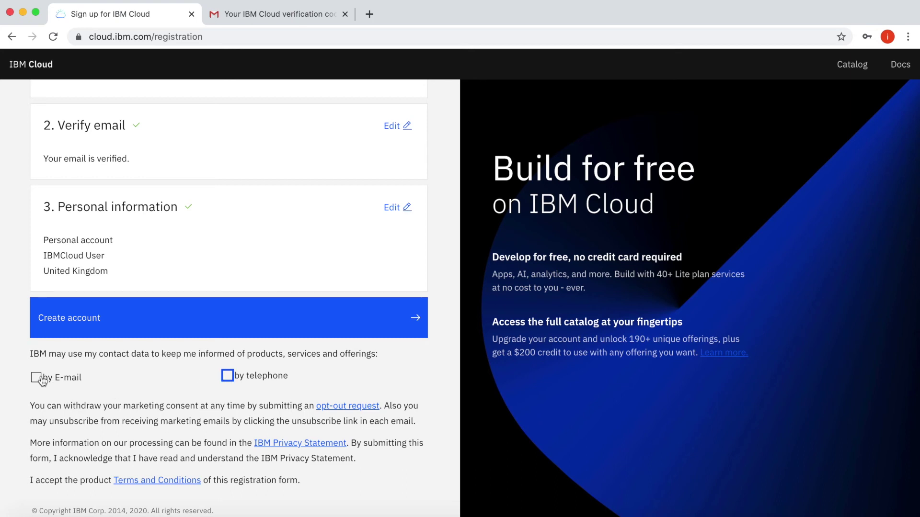
left_click(130, 399)
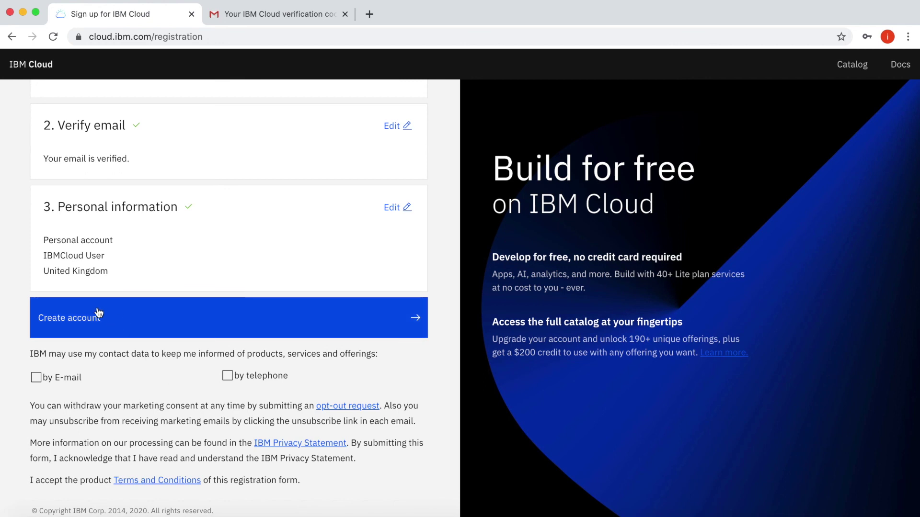
left_click(75, 324)
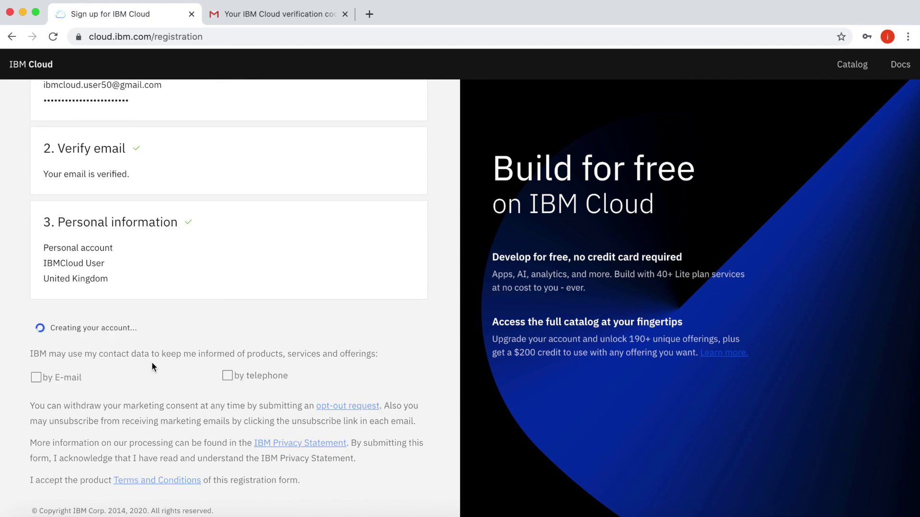